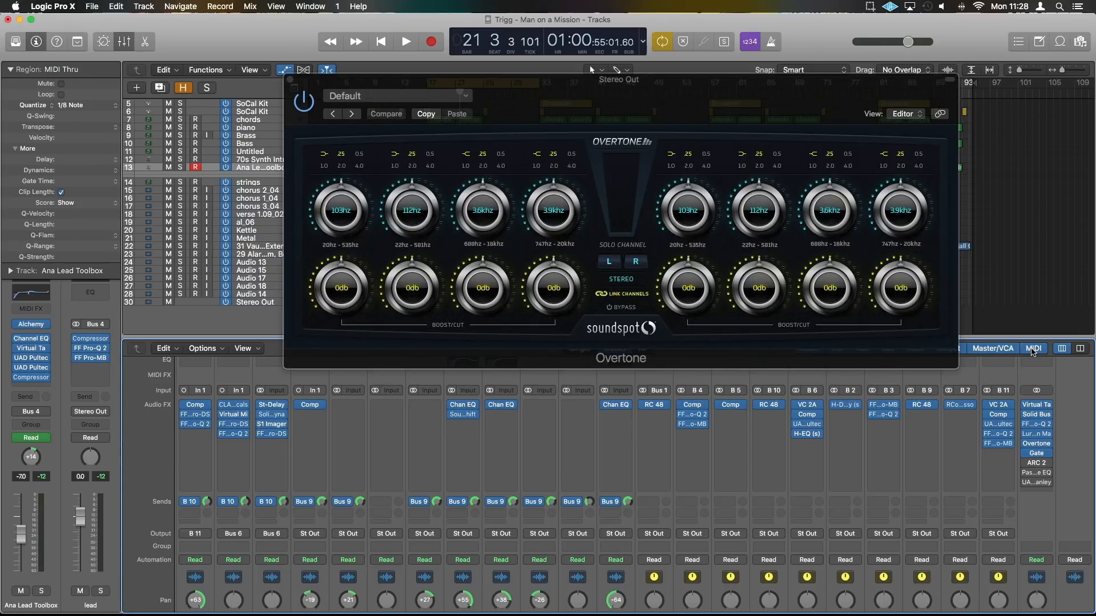
Open the Passive EQ and UAD Manley Massive Passive plug-ins on the Stereo Out channel and hide their window headers
click(1036, 474)
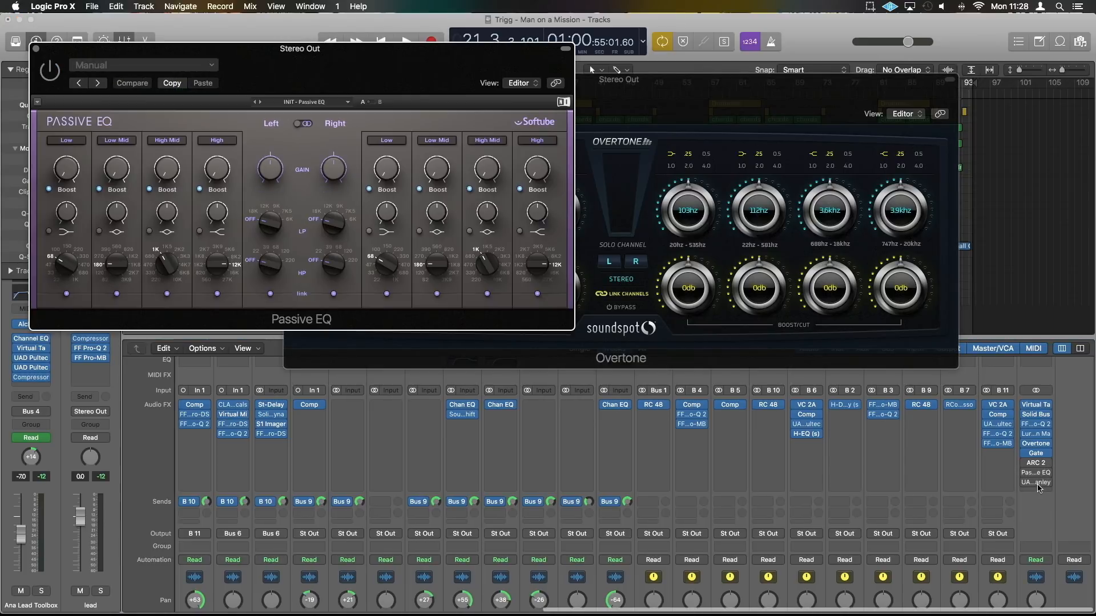
click(1035, 483)
drag(371, 330, 368, 345)
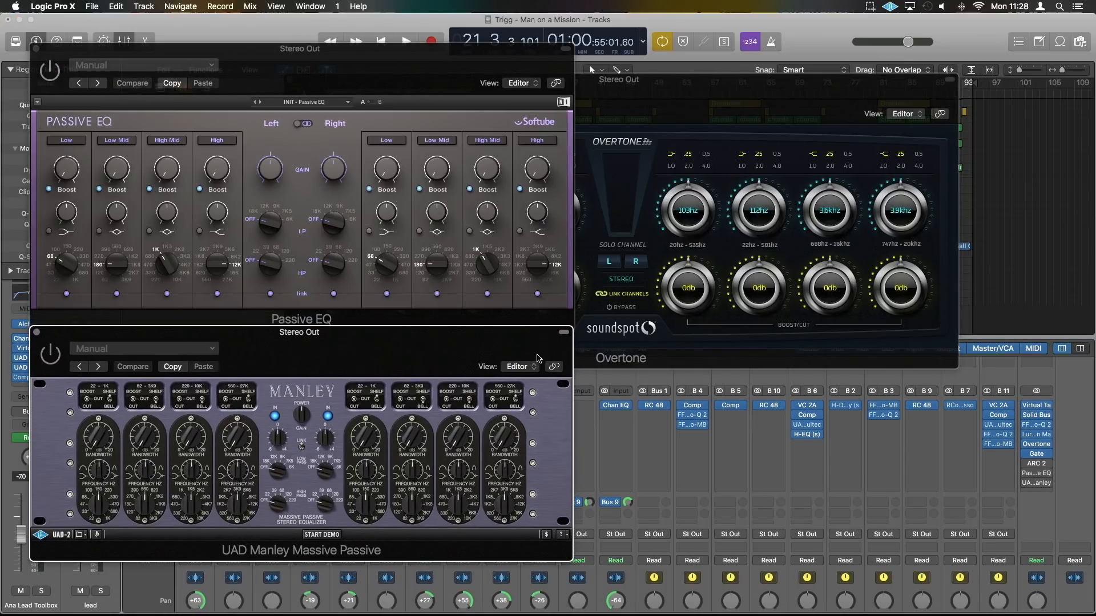
click(562, 331)
click(564, 48)
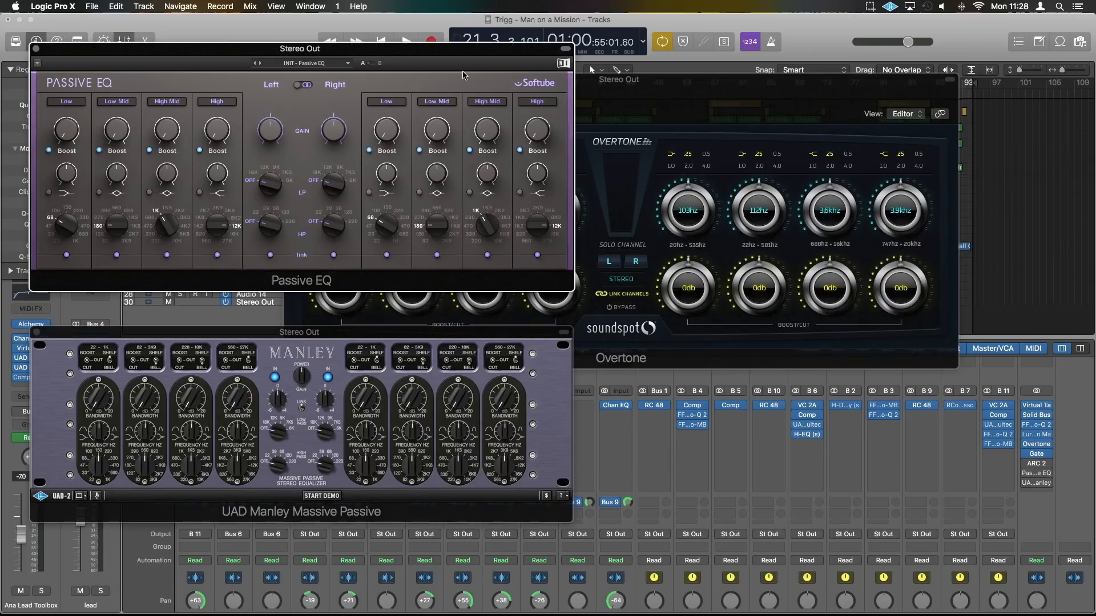
Place the Passive EQ and Manley windows over Overtone to compare their layouts, and close both
drag(484, 44, 812, 235)
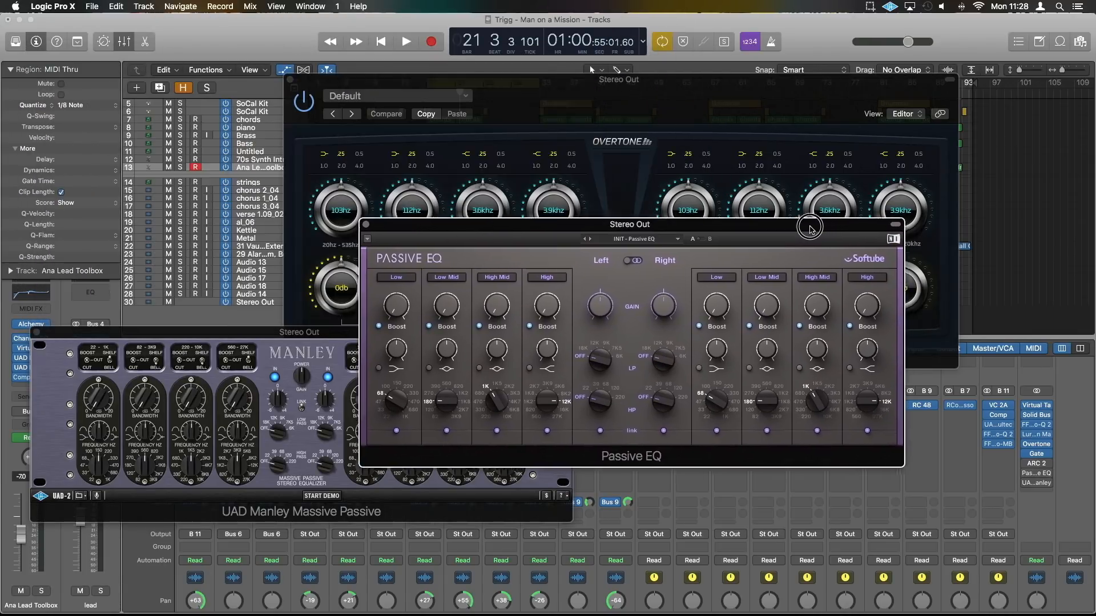
drag(310, 337, 650, 249)
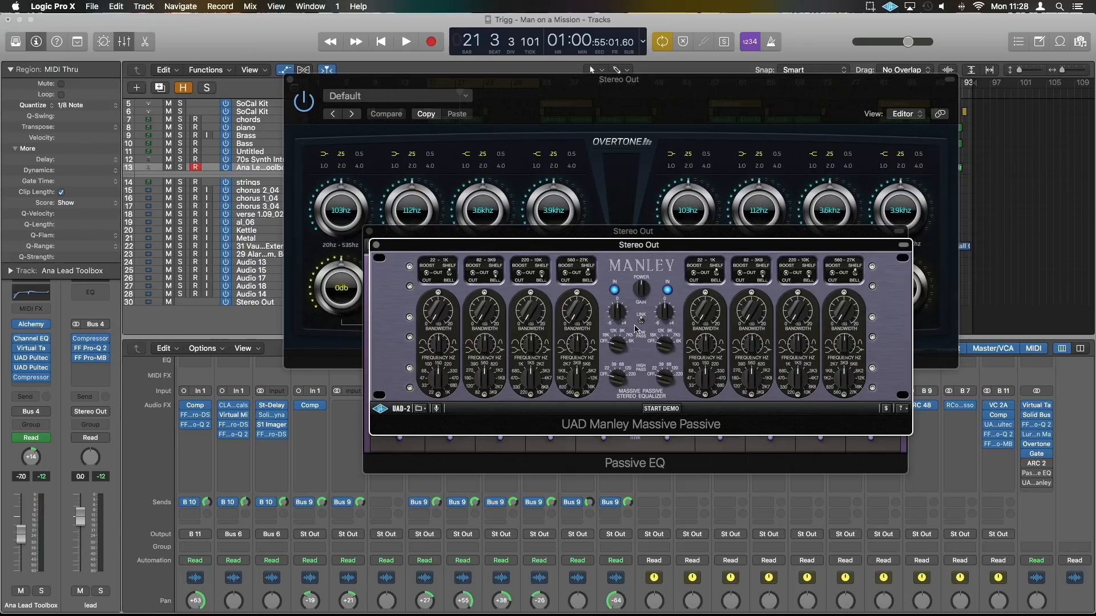
click(376, 245)
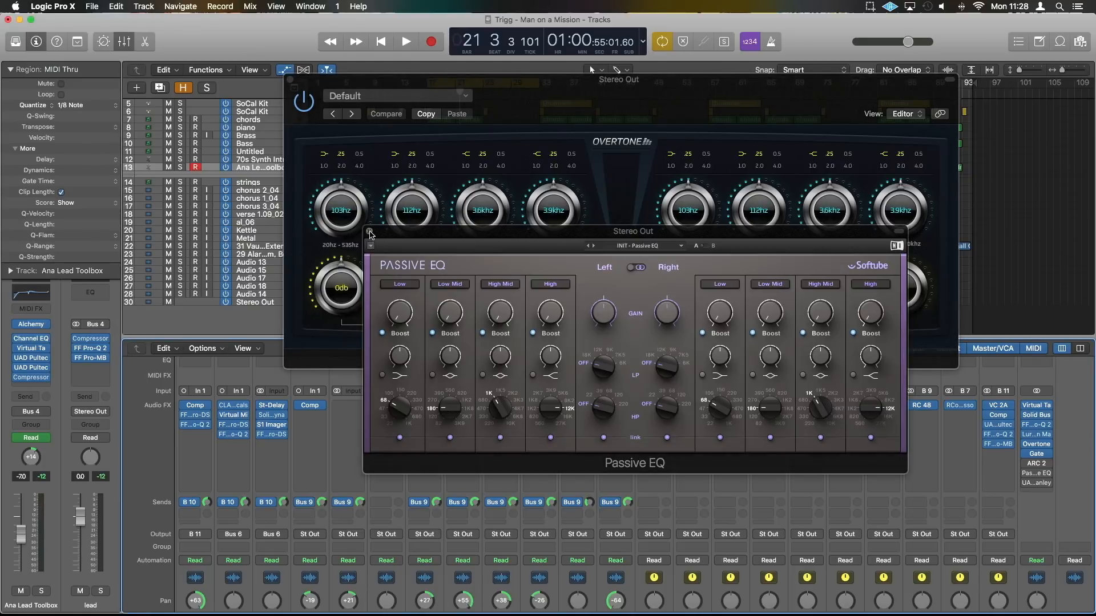
click(369, 232)
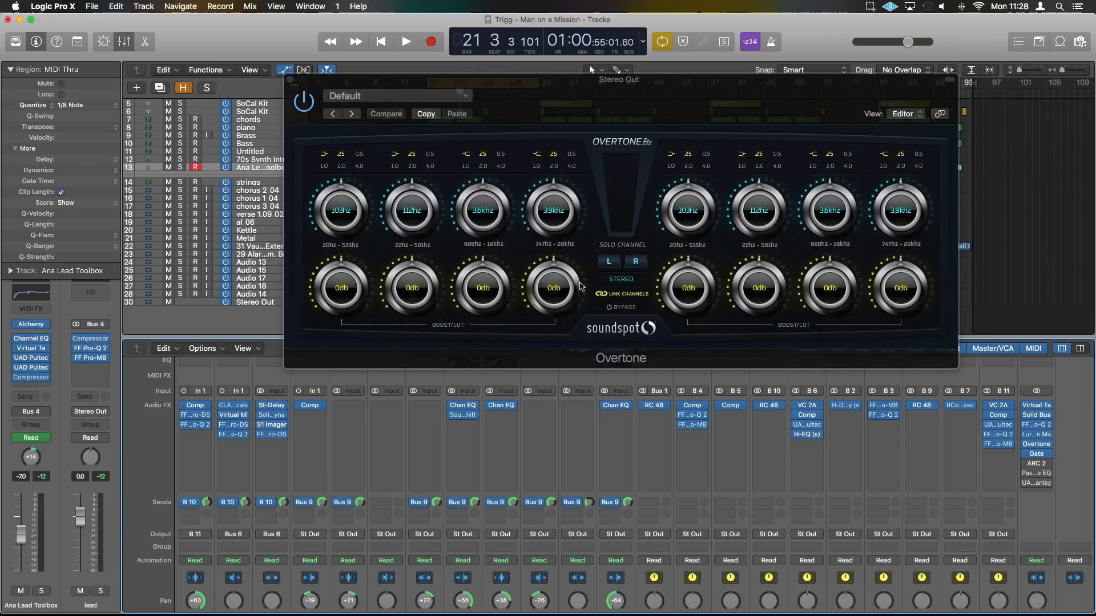
Switch Overtone to Mid/Side mode, try the mid and side solos, and return it to Stereo mode
click(627, 283)
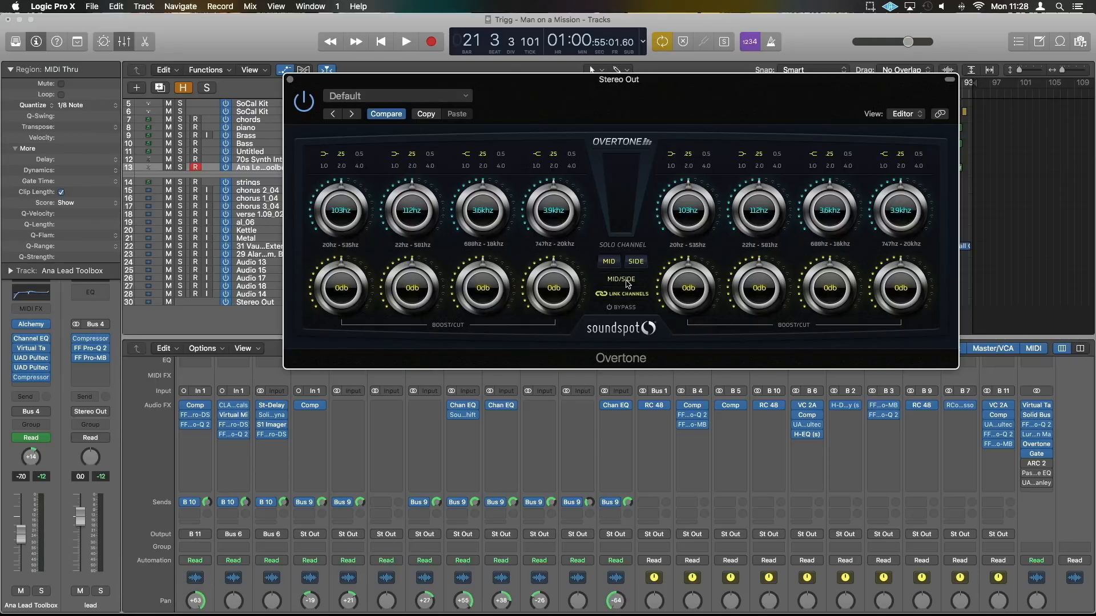
click(609, 261)
click(636, 262)
click(608, 261)
click(626, 280)
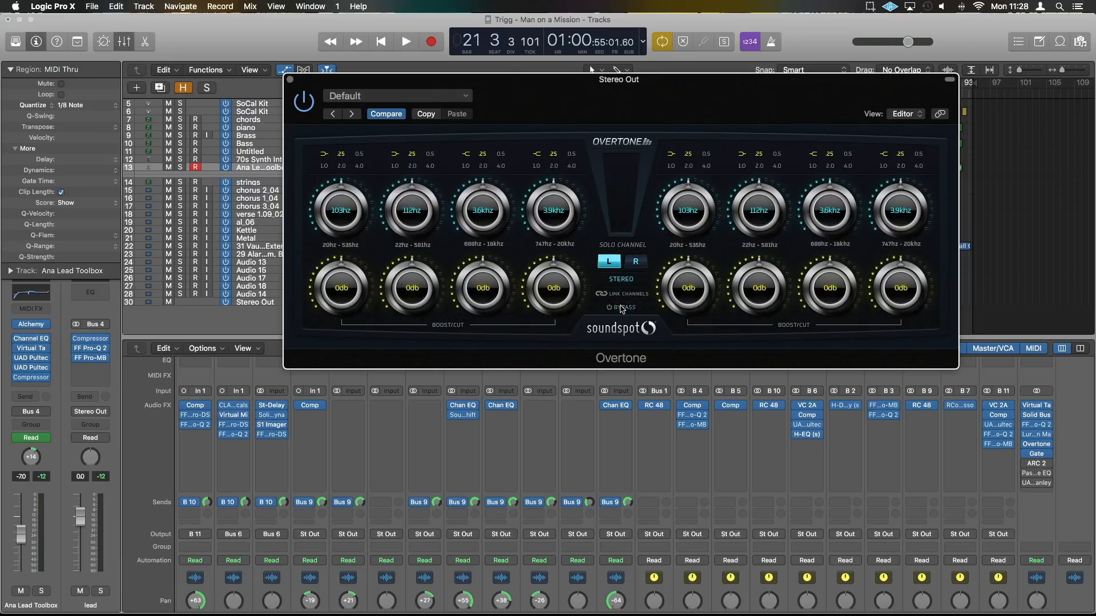
click(625, 294)
click(625, 295)
click(625, 294)
click(626, 295)
click(614, 266)
mouse_move(557, 215)
mouse_down()
mouse_move(565, 159)
mouse_move(568, 214)
mouse_up()
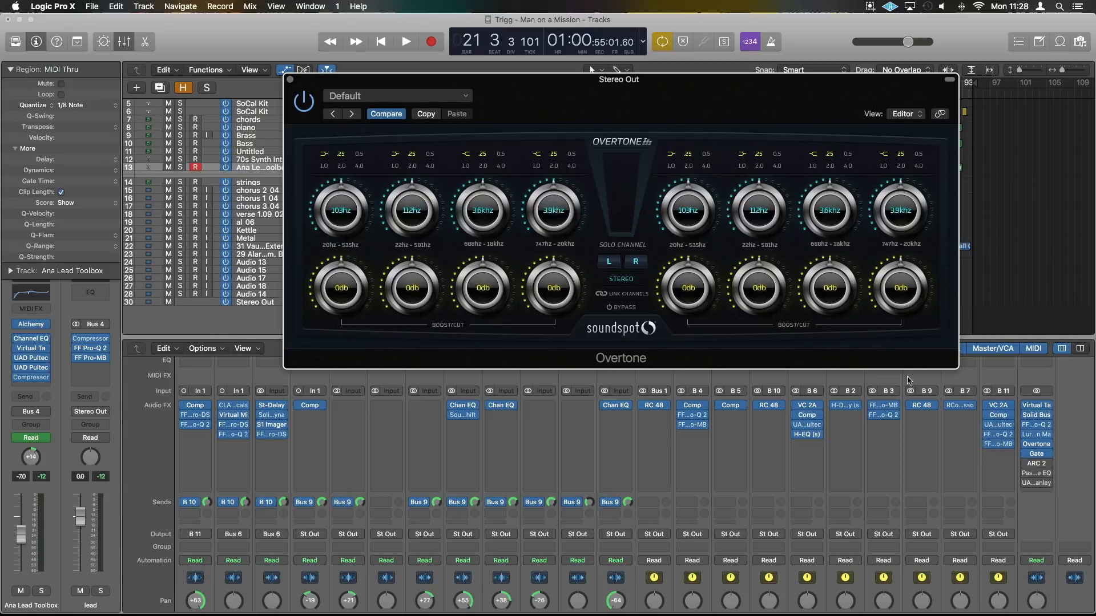
Open Passive EQ on the Stereo Out and set its High band frequency to 5K6
click(1036, 473)
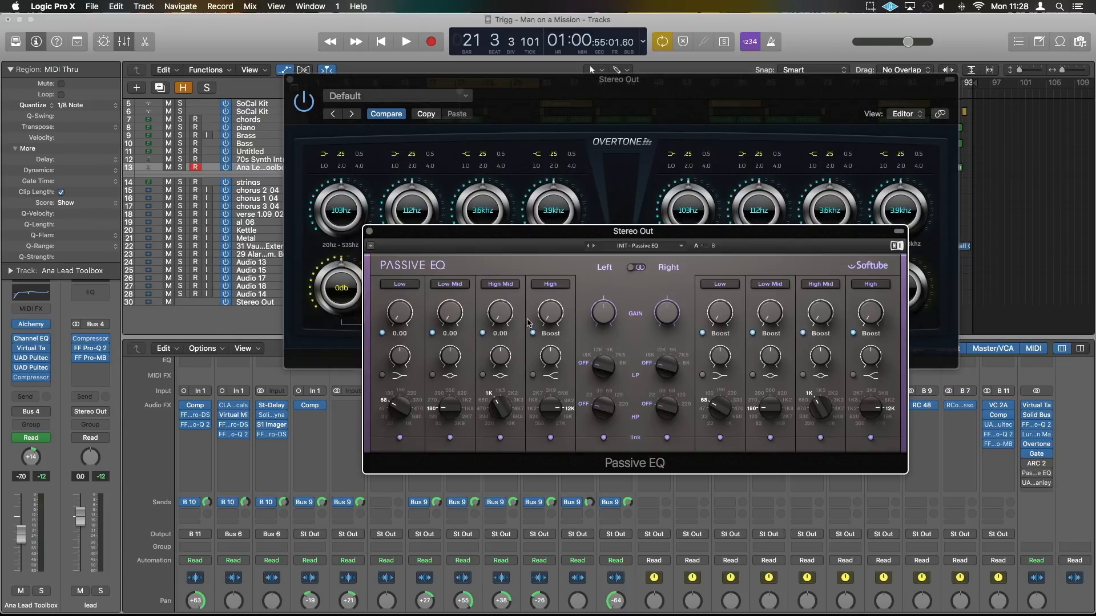
drag(553, 406, 553, 410)
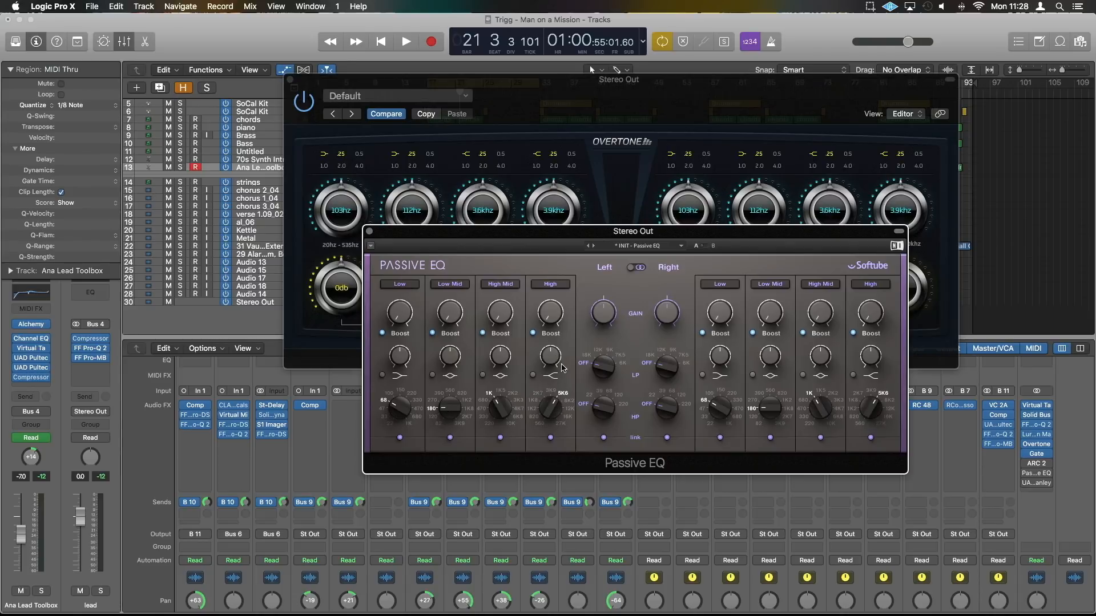
drag(554, 364, 553, 362)
drag(554, 362, 552, 361)
Try the 2.0 and 1.0 bandwidth settings on Overtone's fourth left band and return it to .25
click(574, 157)
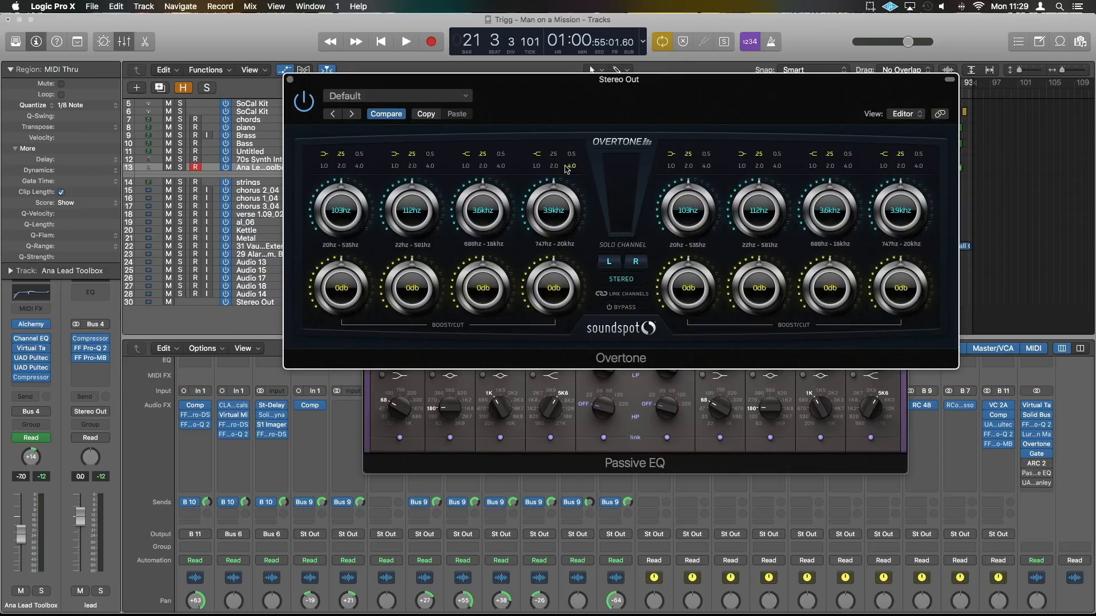
click(554, 164)
click(535, 167)
click(553, 154)
Try the High band's gain and its boost switch in Passive EQ, and close the plug-in
click(684, 464)
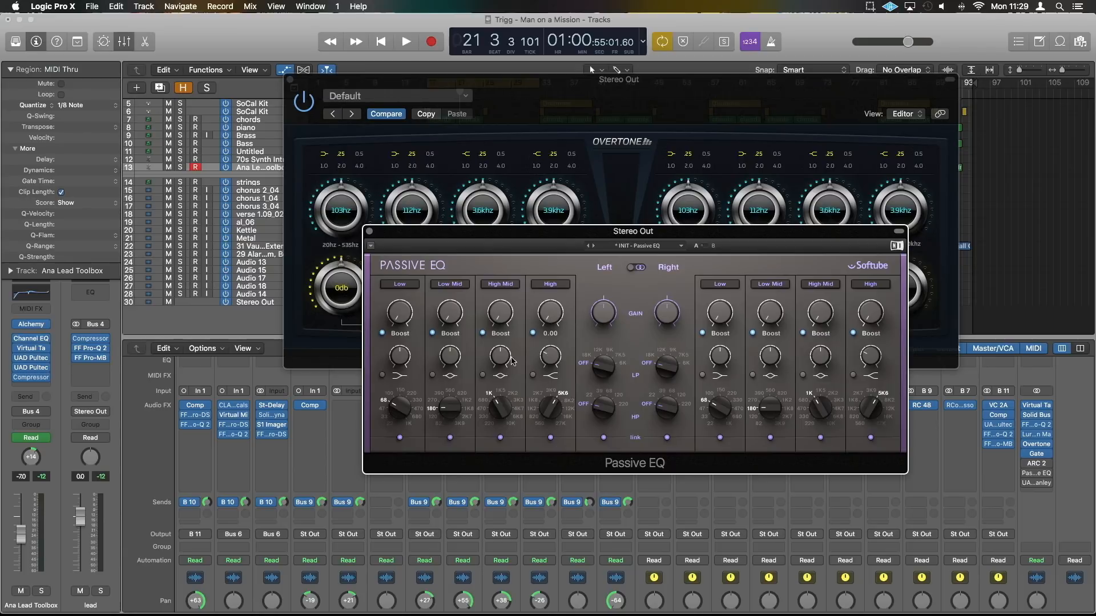
drag(554, 315, 555, 315)
click(551, 333)
drag(555, 315, 556, 321)
click(533, 334)
click(534, 334)
click(534, 334)
click(369, 231)
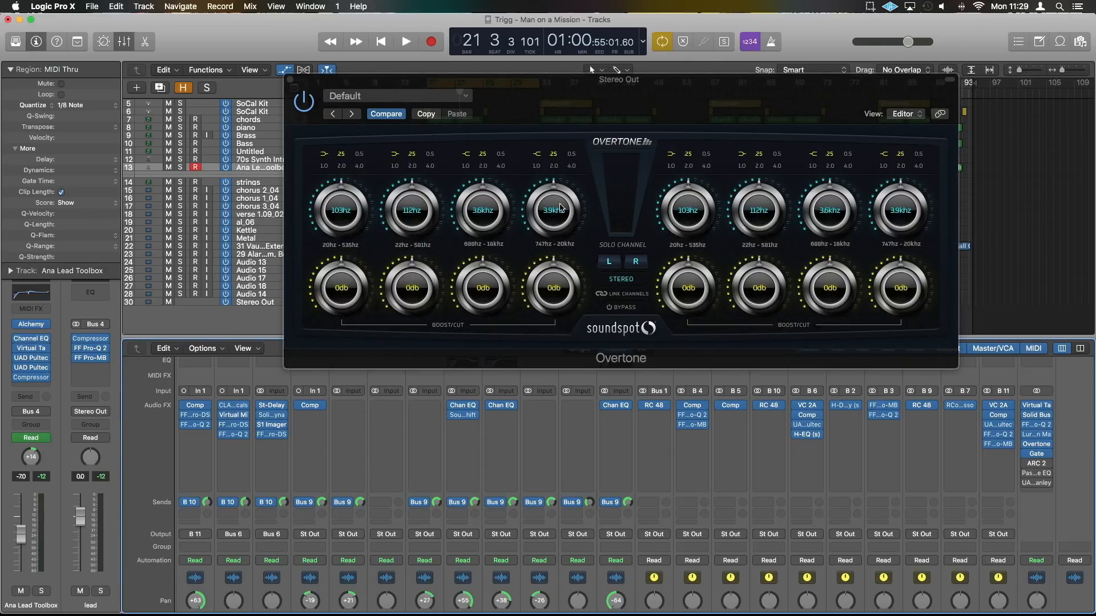
Try the frequency and gain of Overtone's fourth left band and reset the gain to 0 dB
mouse_move(554, 209)
mouse_down()
mouse_move(559, 340)
mouse_move(562, 215)
mouse_up()
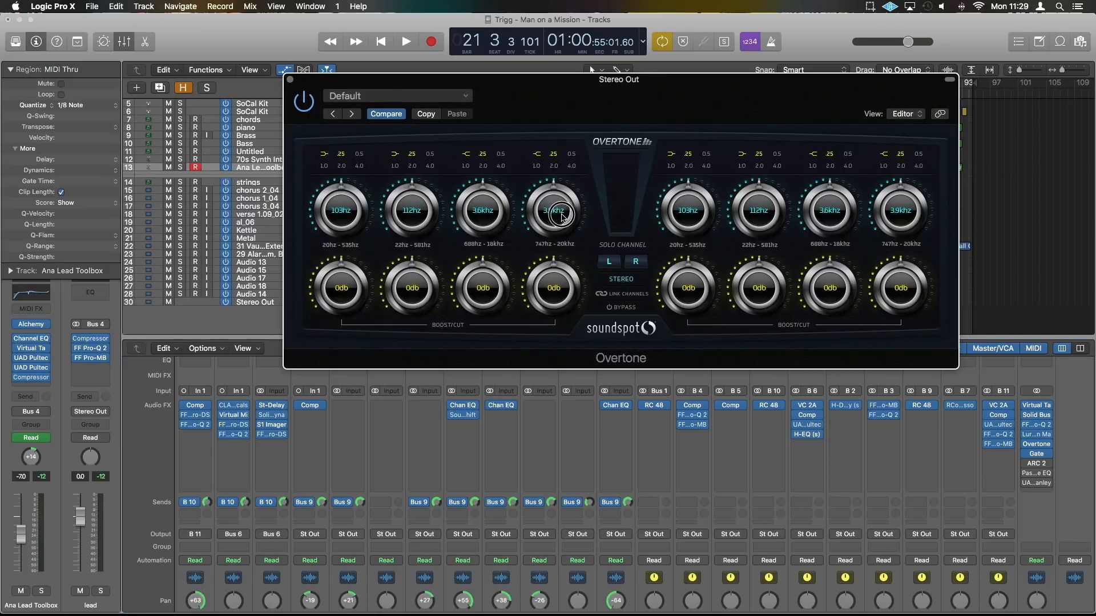
drag(557, 291, 574, 263)
double_click(573, 275)
Open UAD Manley Massive Passive, adjust its 560-27K band, and close the plug-in
click(1035, 482)
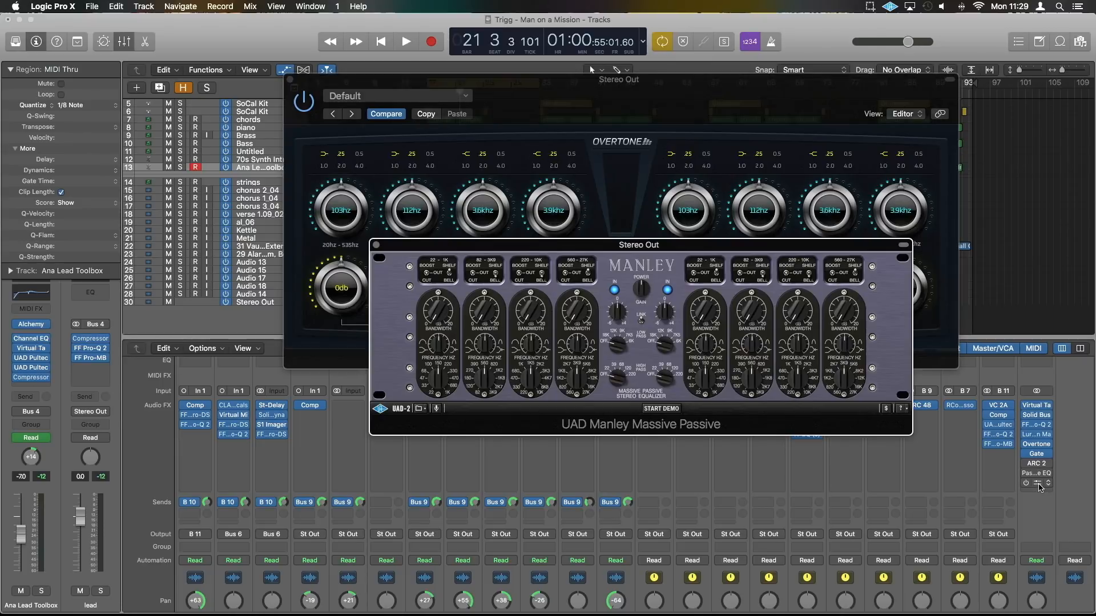
drag(574, 311, 600, 342)
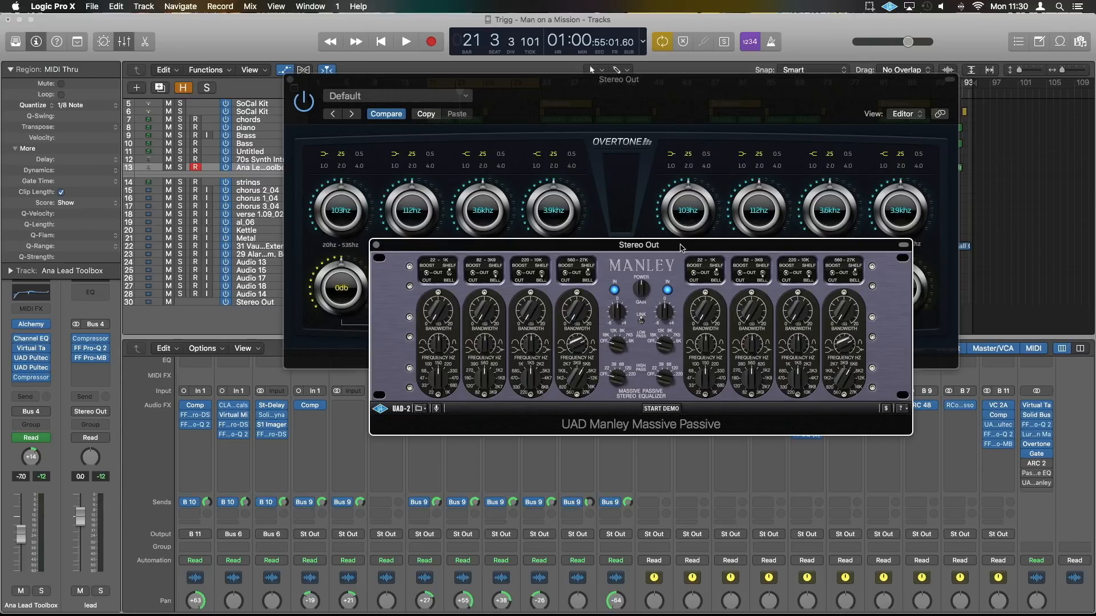
drag(683, 246, 652, 264)
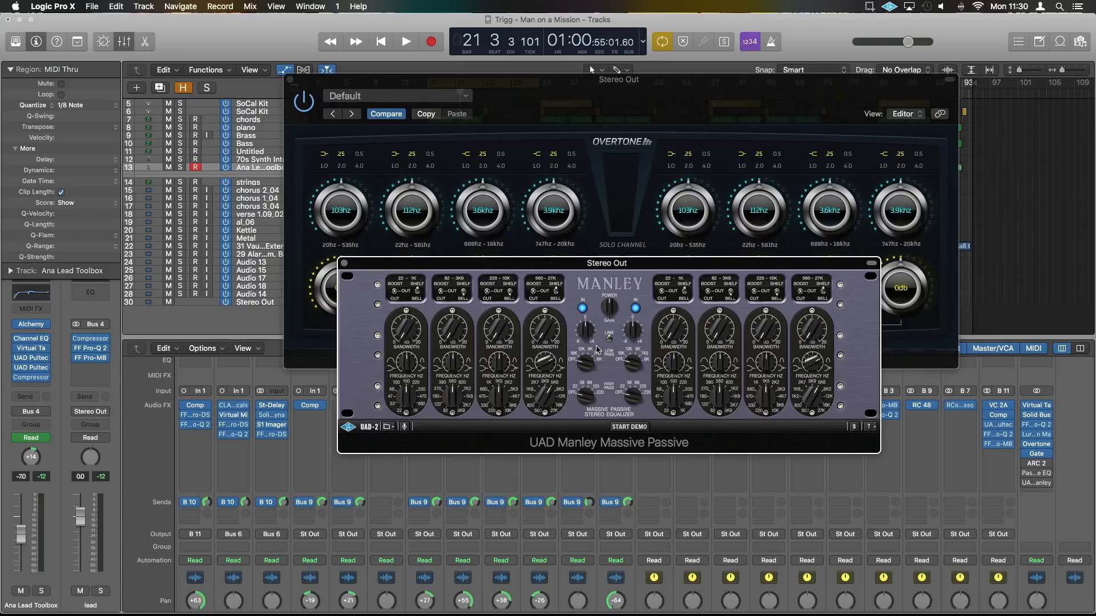
click(344, 263)
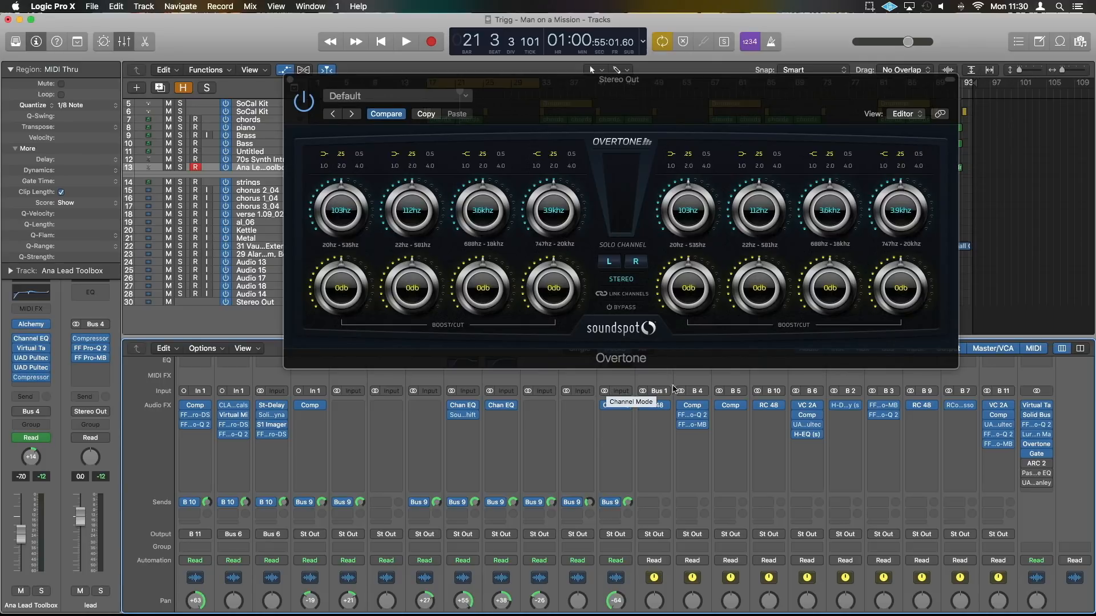
View Passive EQ and UAD Manley Massive Passive again one after the other, closing each
click(1036, 474)
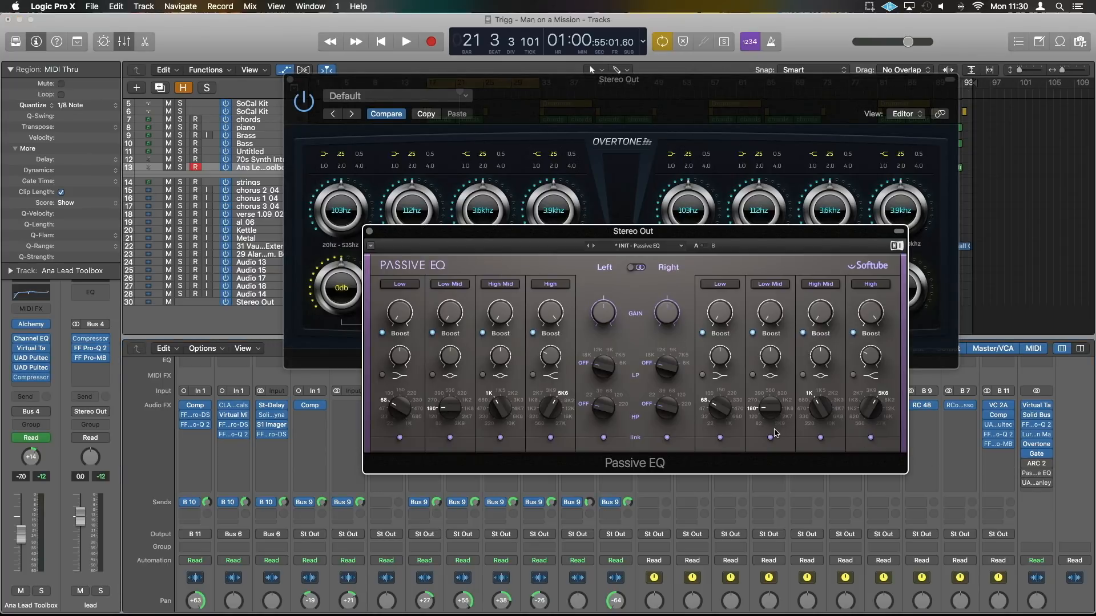
click(370, 231)
click(1035, 483)
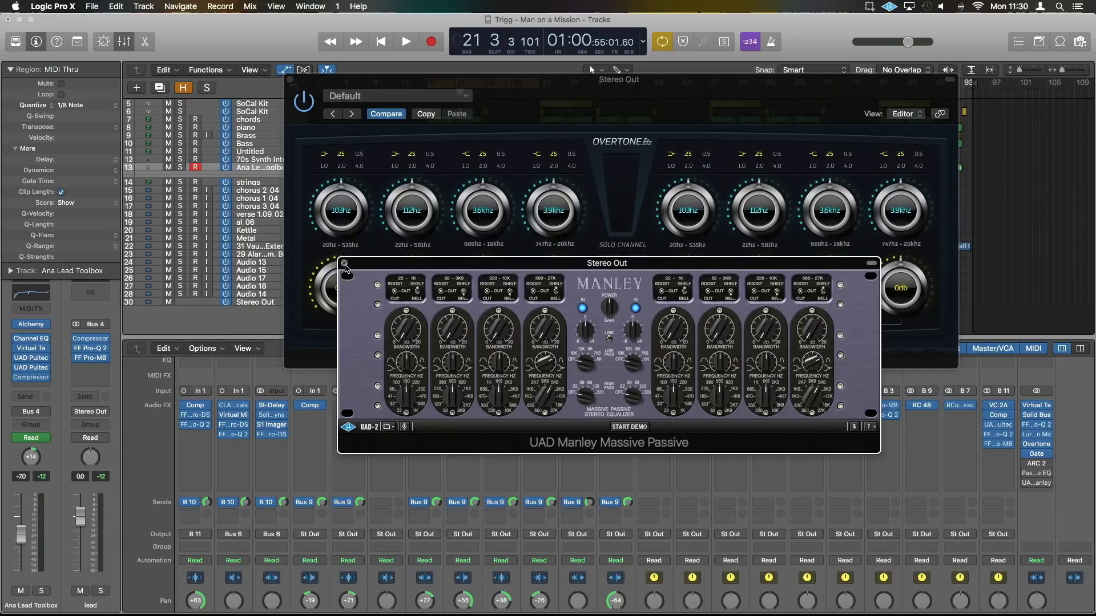
click(344, 264)
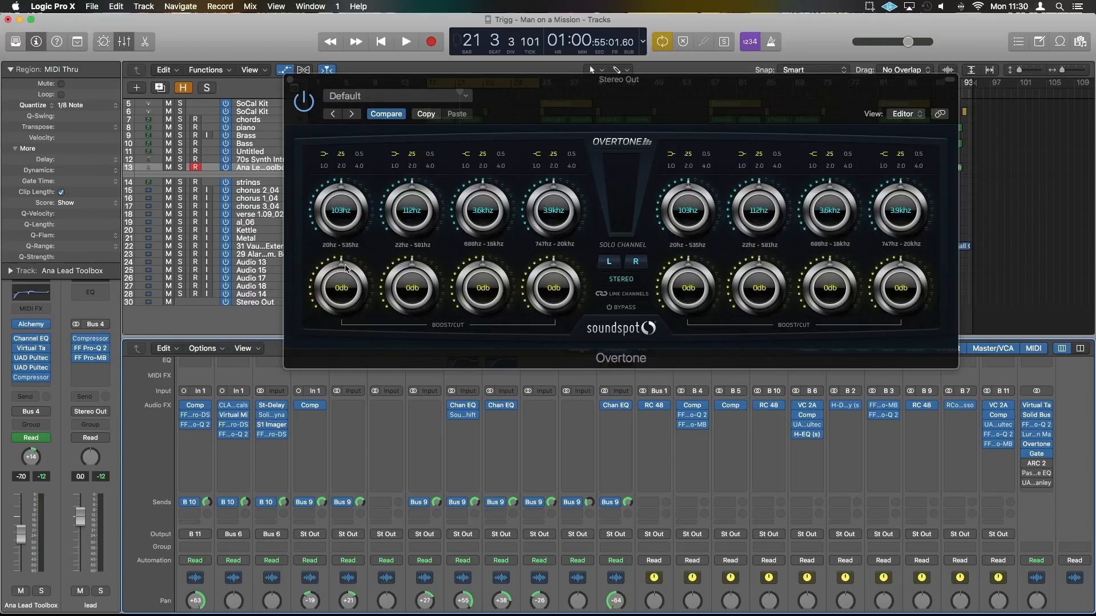
Switch Overtone to Mid/Side mode and audition the side and mid channels in solo
click(621, 280)
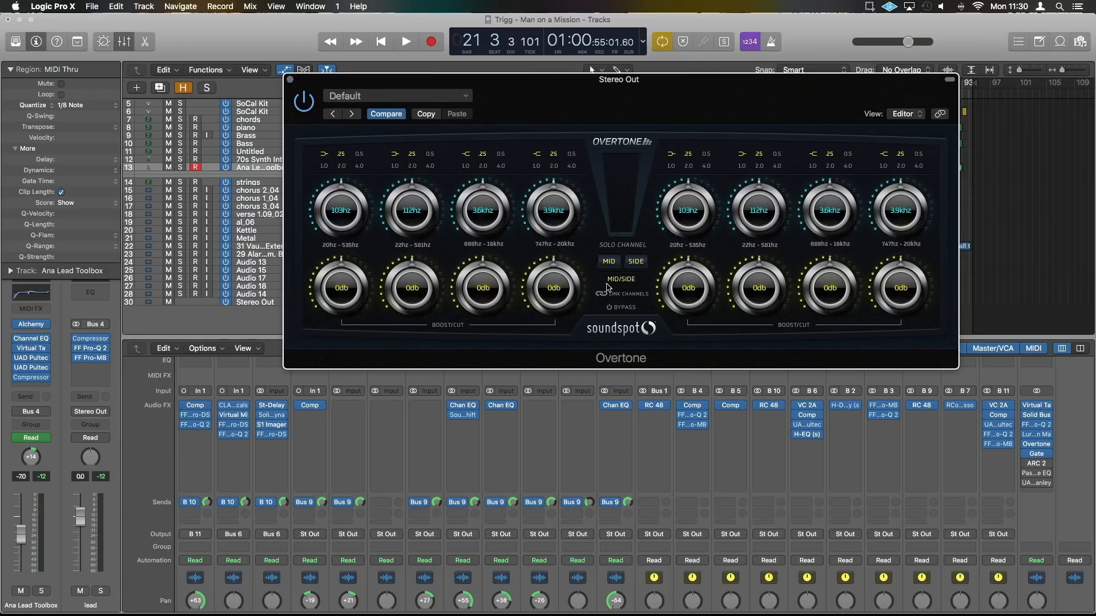
click(636, 262)
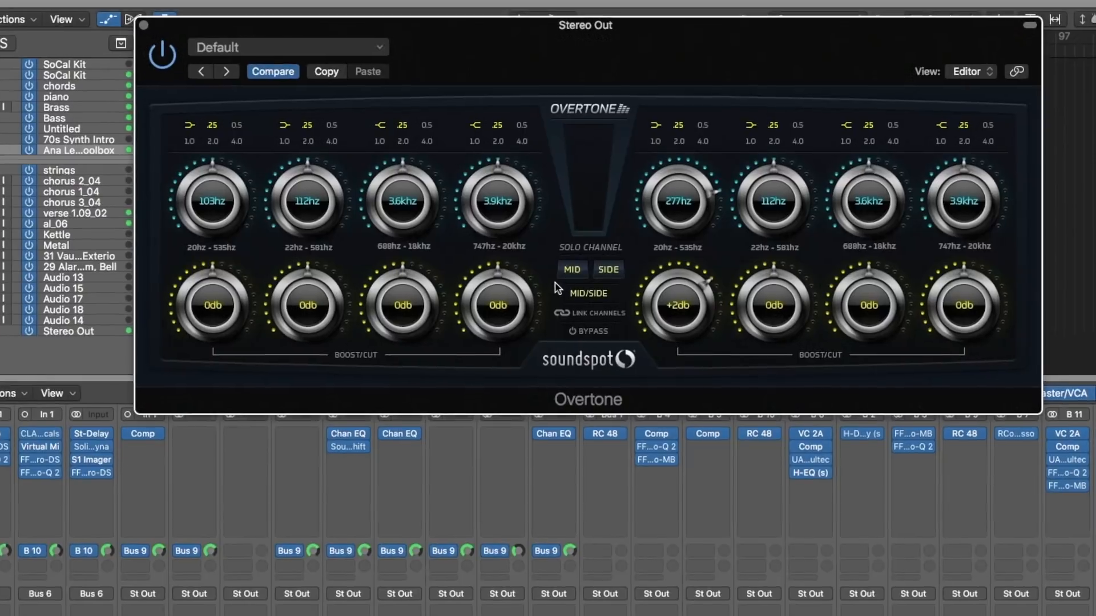
click(575, 270)
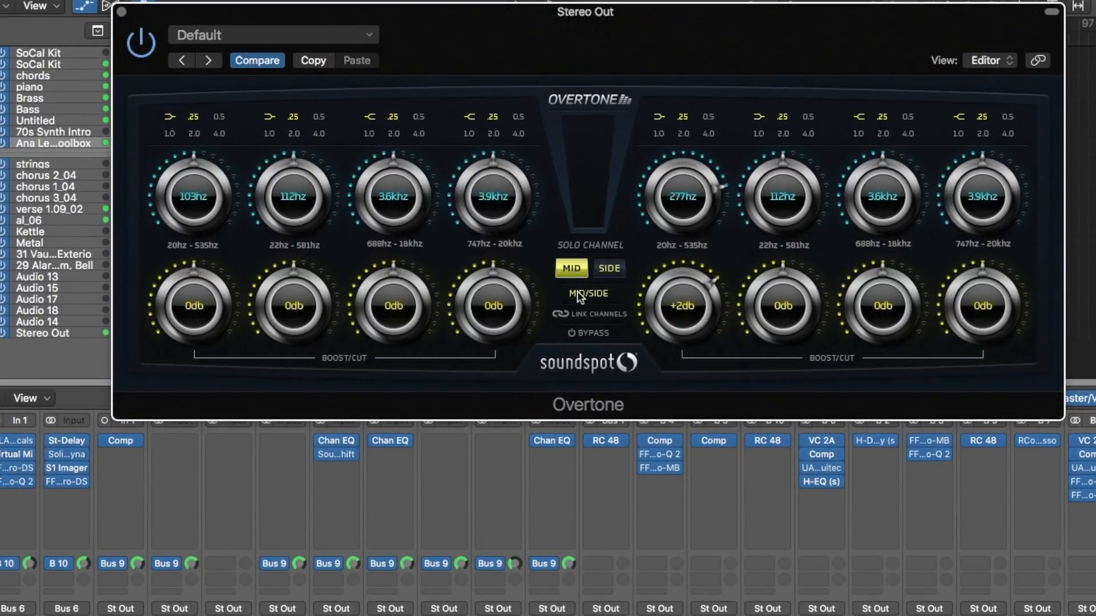
click(570, 268)
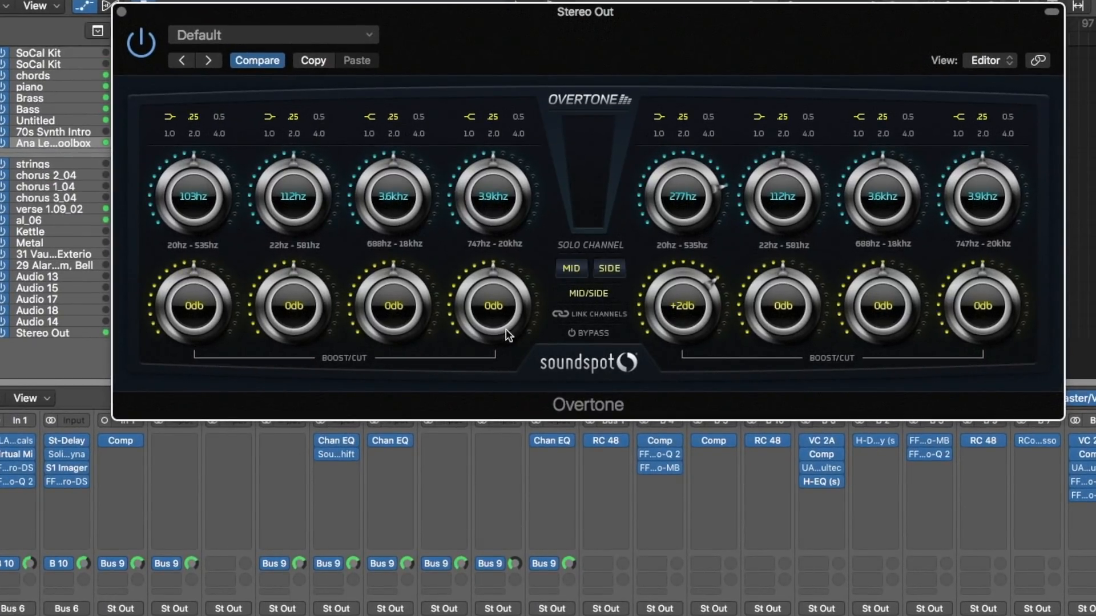
Boost the mid channel's fourth band by 8 dB at 3.3 kHz and compare the sound with Overtone off and on
drag(495, 308, 510, 161)
drag(496, 320, 505, 268)
drag(506, 311, 505, 301)
drag(509, 197, 514, 221)
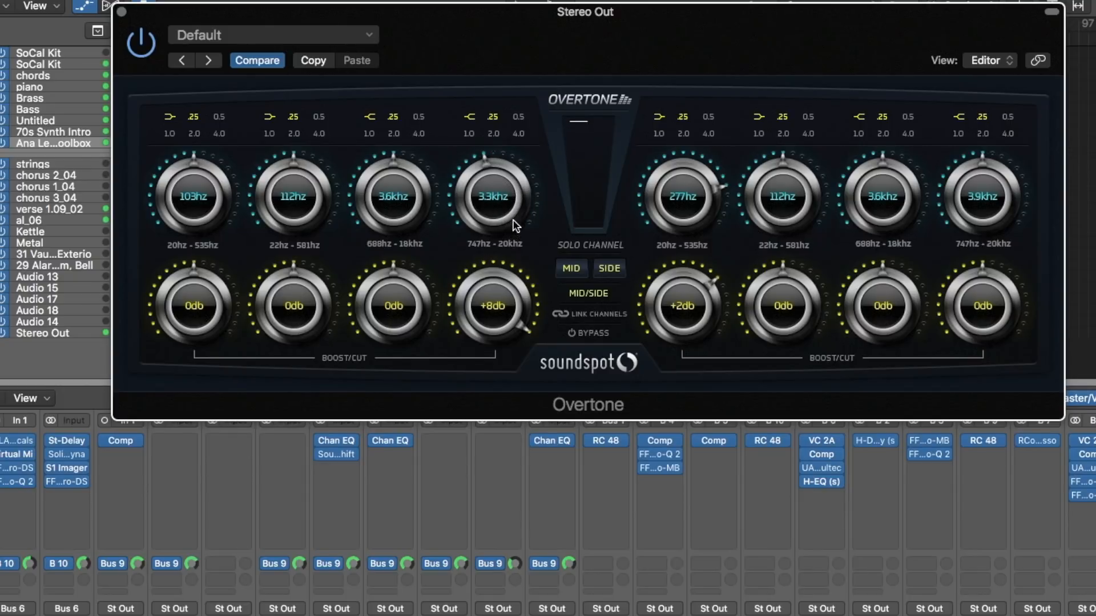
click(141, 43)
click(146, 48)
Set the fourth band gain to +2 dB on the side channel and +6 dB on the mid channel, and compare with Overtone off
drag(976, 313, 1007, 262)
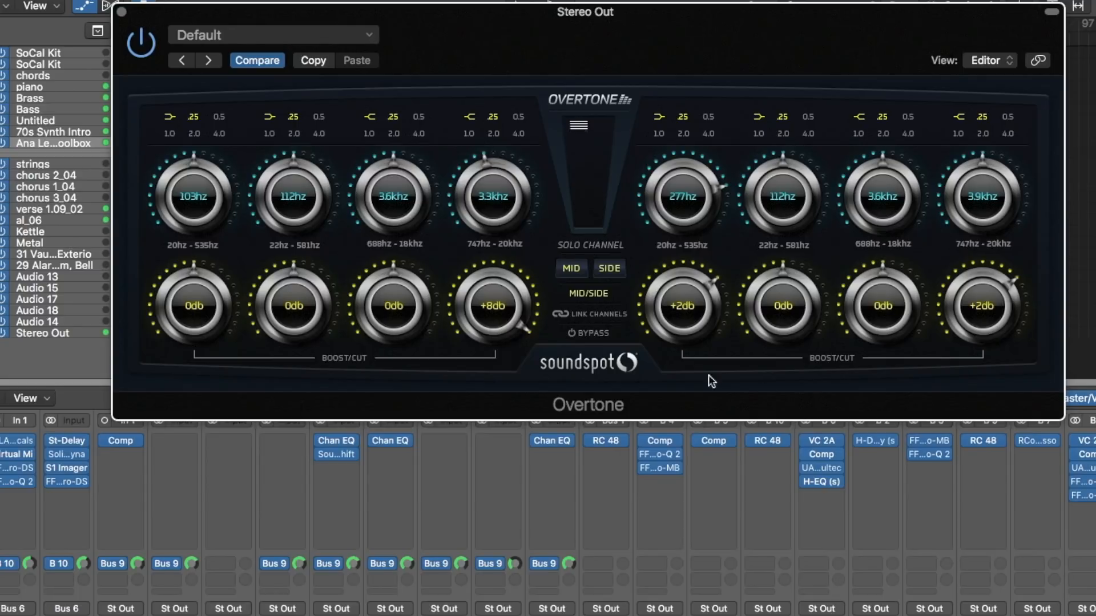
drag(501, 293, 510, 351)
click(150, 42)
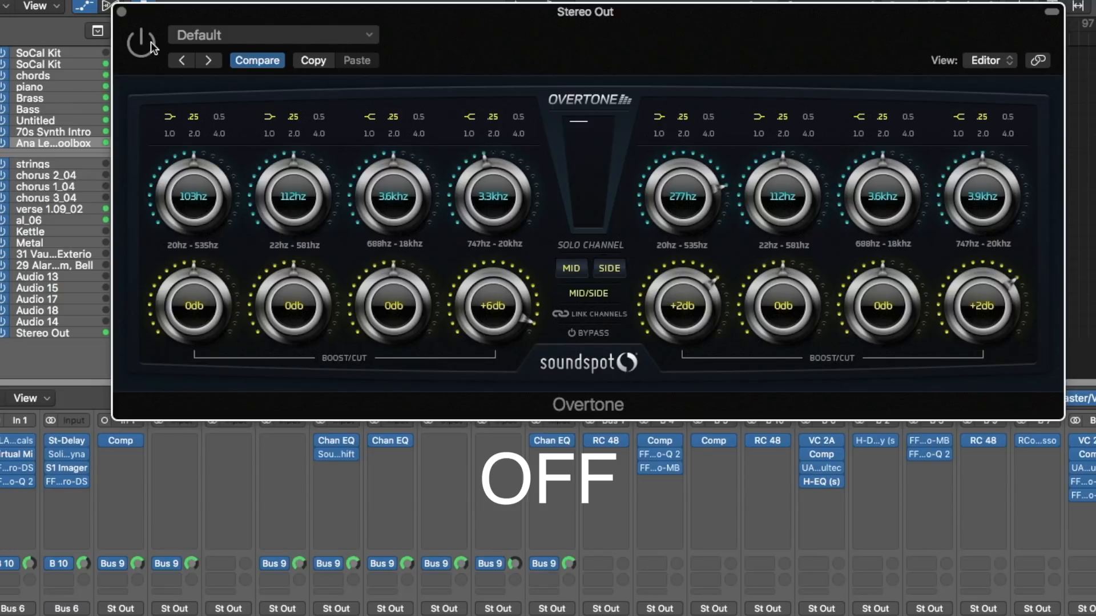
Try the 0.5 bandwidth on the mid channel's fourth band and return it to .25
click(523, 114)
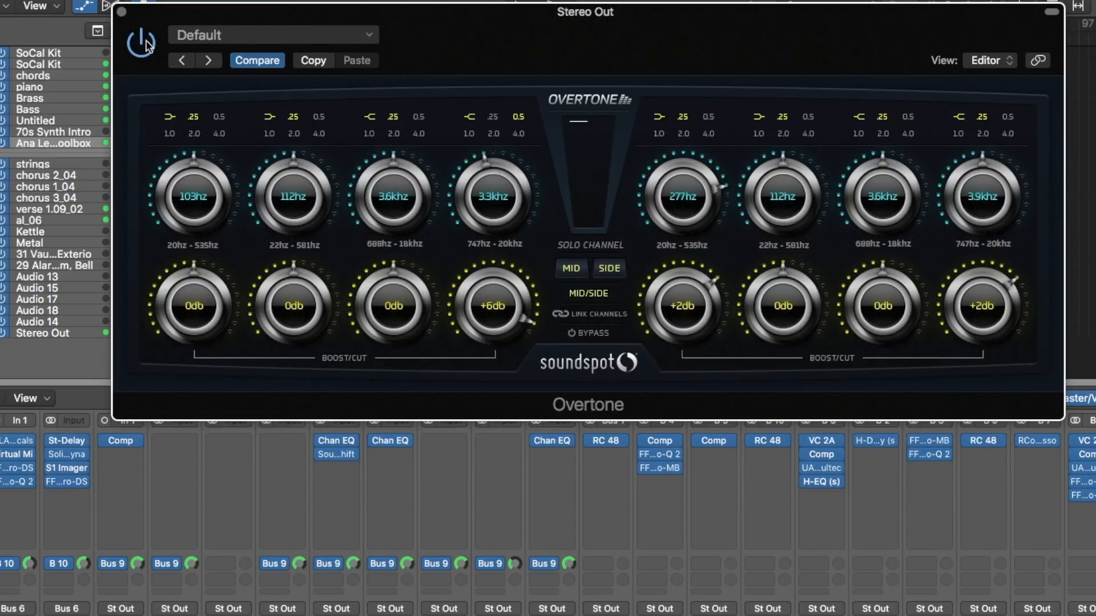
click(491, 120)
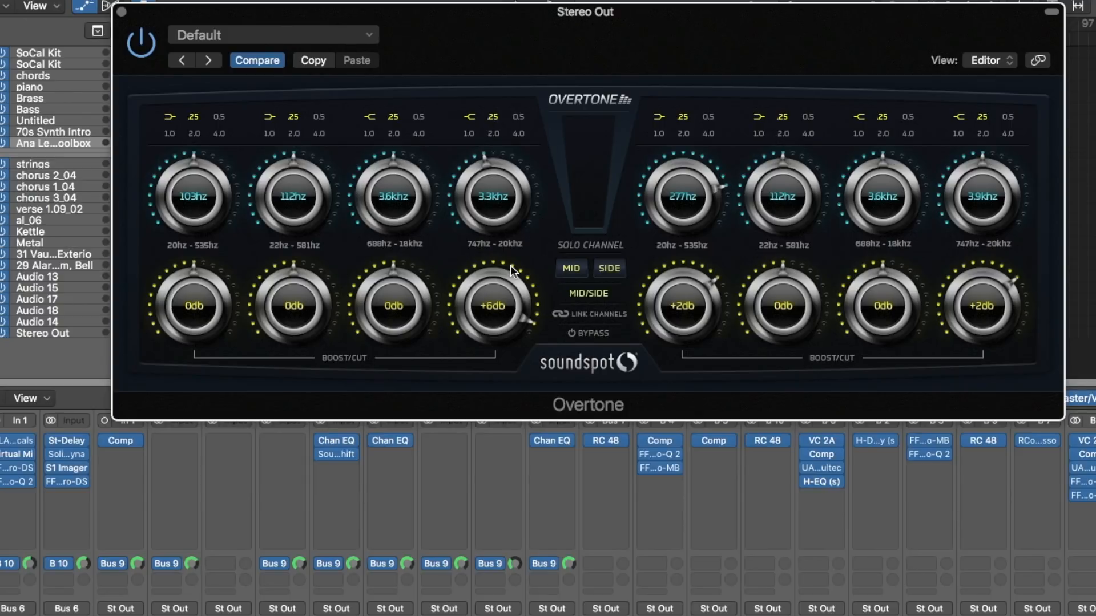
Switch Overtone to Stereo mode and match the fourth band of both channels at 3.3 kHz and +5 dB
click(592, 297)
drag(986, 320, 988, 210)
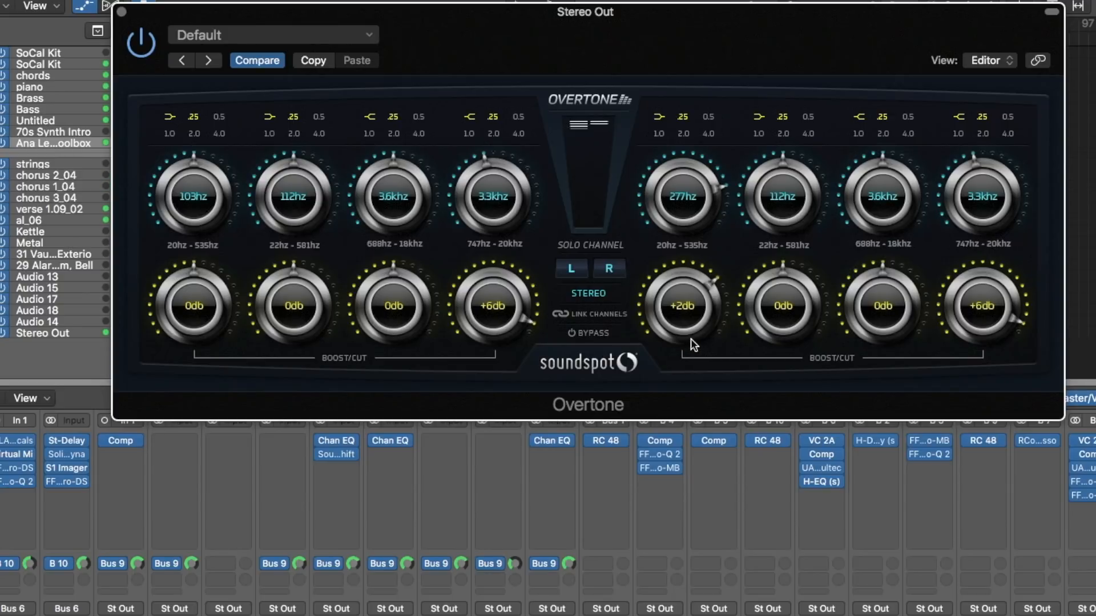
drag(978, 301, 976, 311)
click(500, 315)
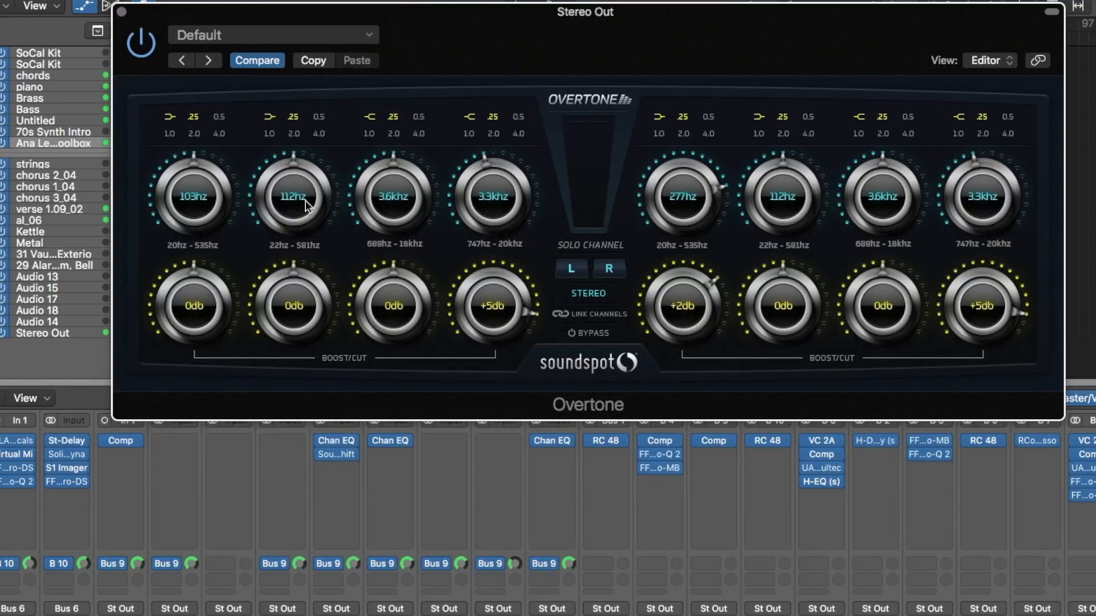
Set the second band of both channels to 81 Hz and boost it by 2 dB with the channels linked
drag(306, 204, 305, 240)
drag(783, 191, 782, 228)
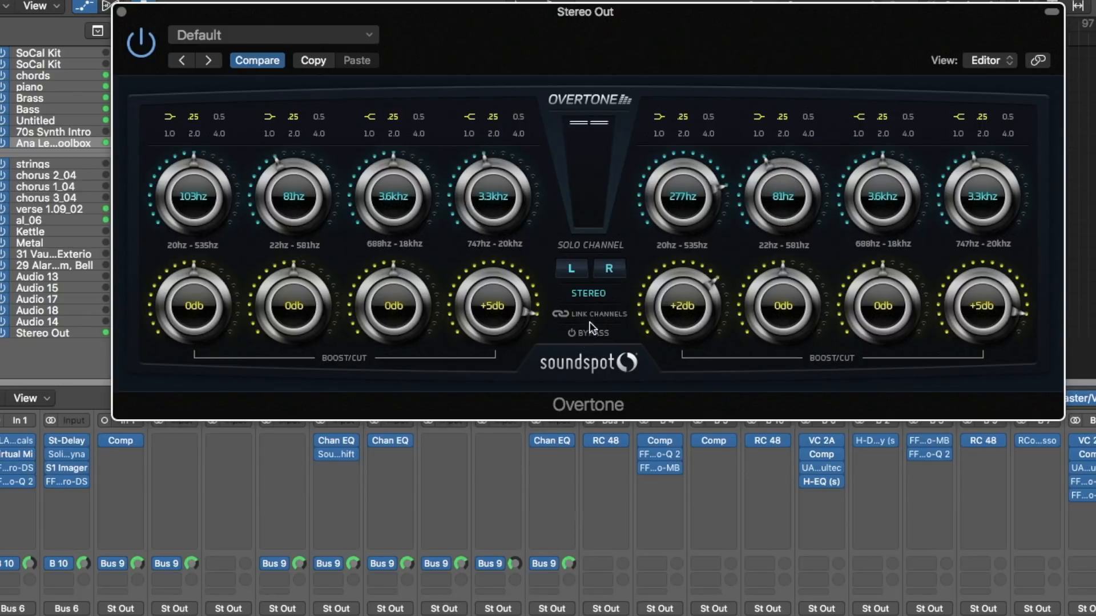
drag(301, 325, 322, 233)
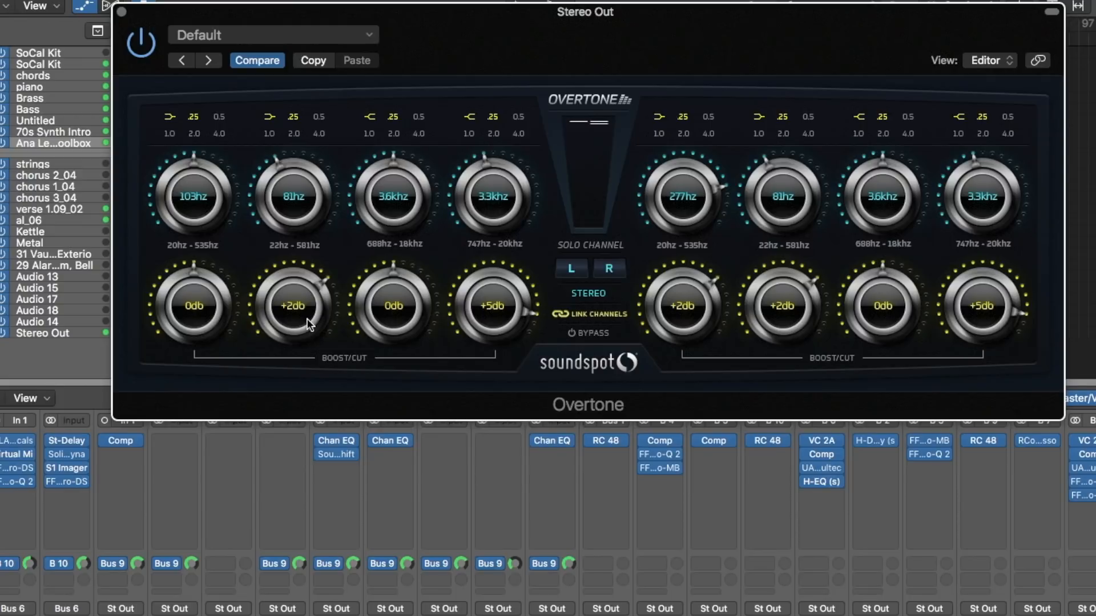
Reset the right channel's first band gain to 0 dB and raise the linked second band to +6 dB, comparing with Overtone off
drag(716, 312, 690, 390)
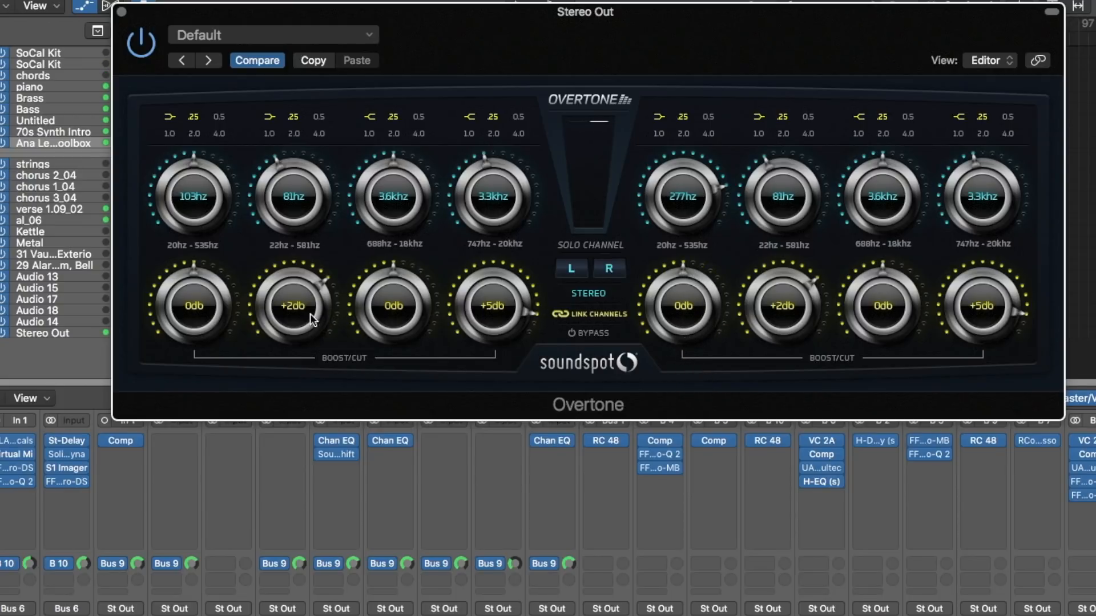
drag(310, 313, 323, 198)
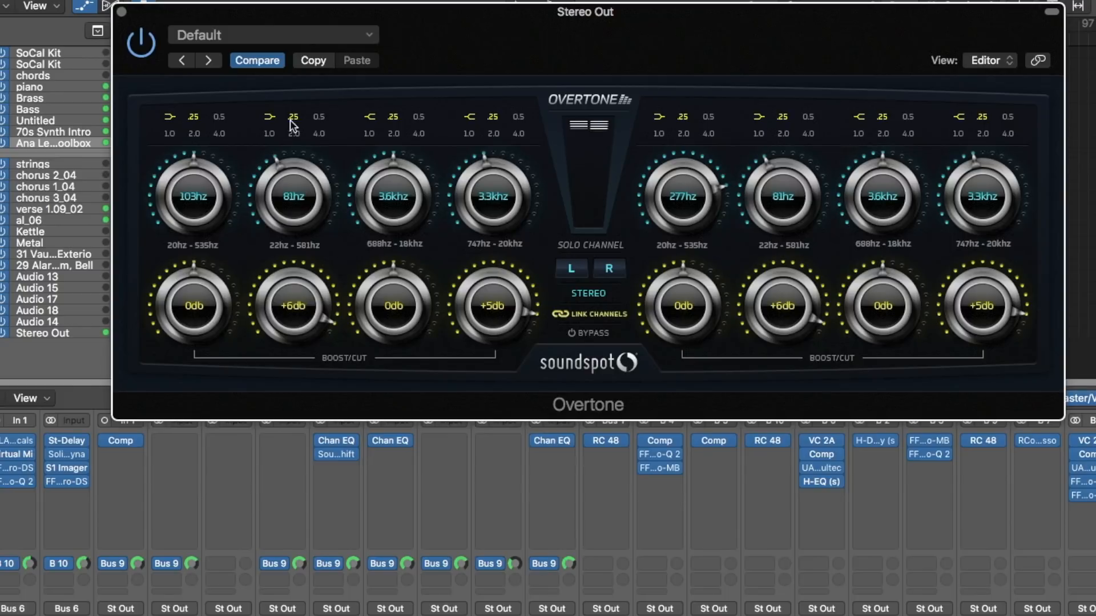
click(148, 40)
Lower the linked second band's gain to +2.5 dB
drag(293, 302, 296, 310)
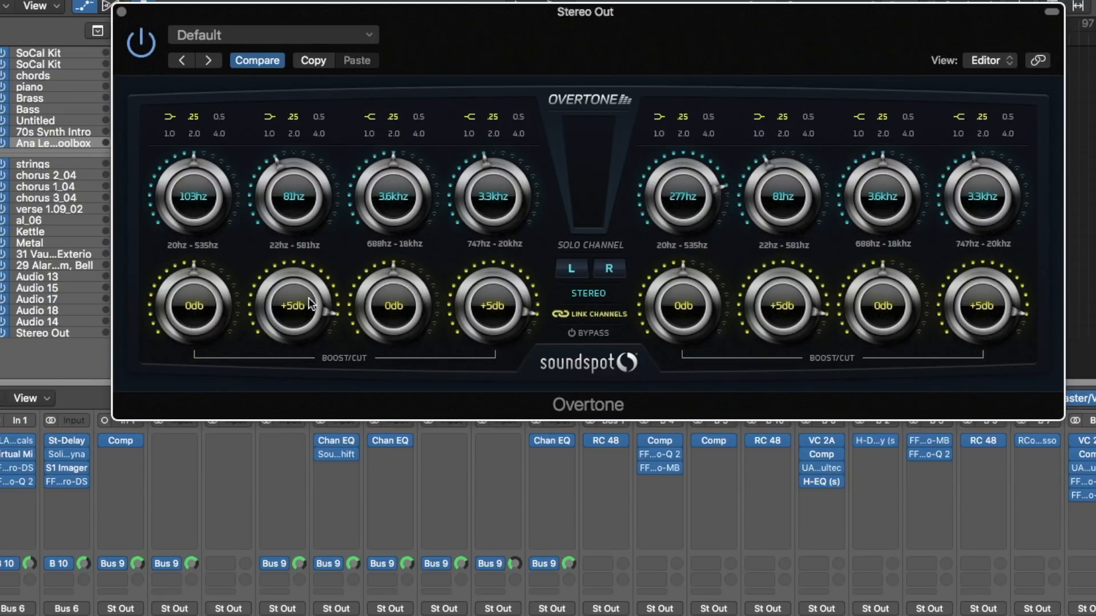
drag(295, 310, 313, 348)
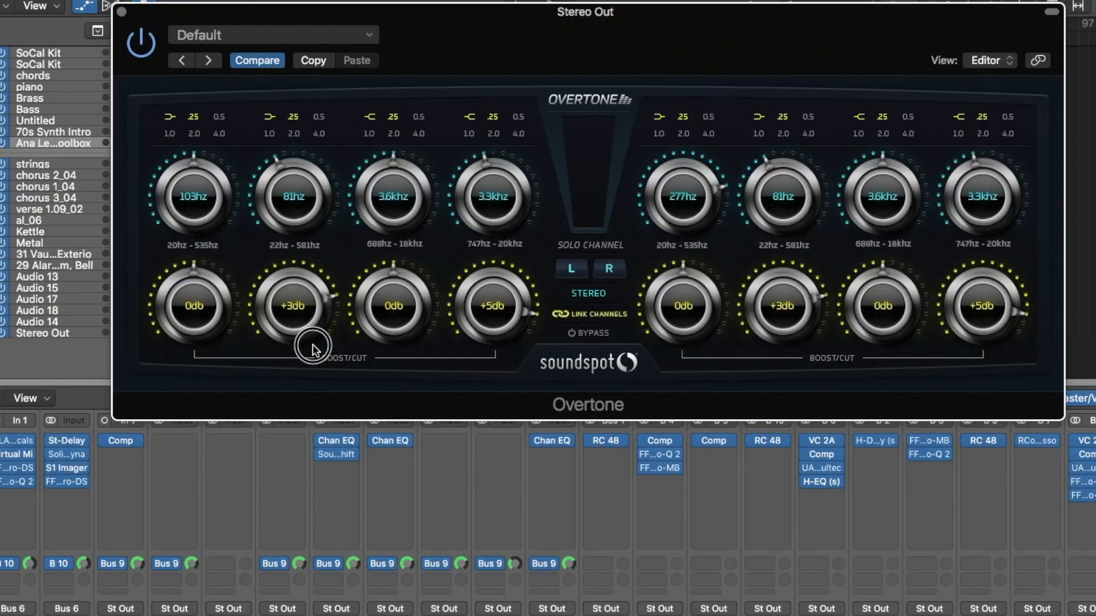
scroll(313, 344, down, 1)
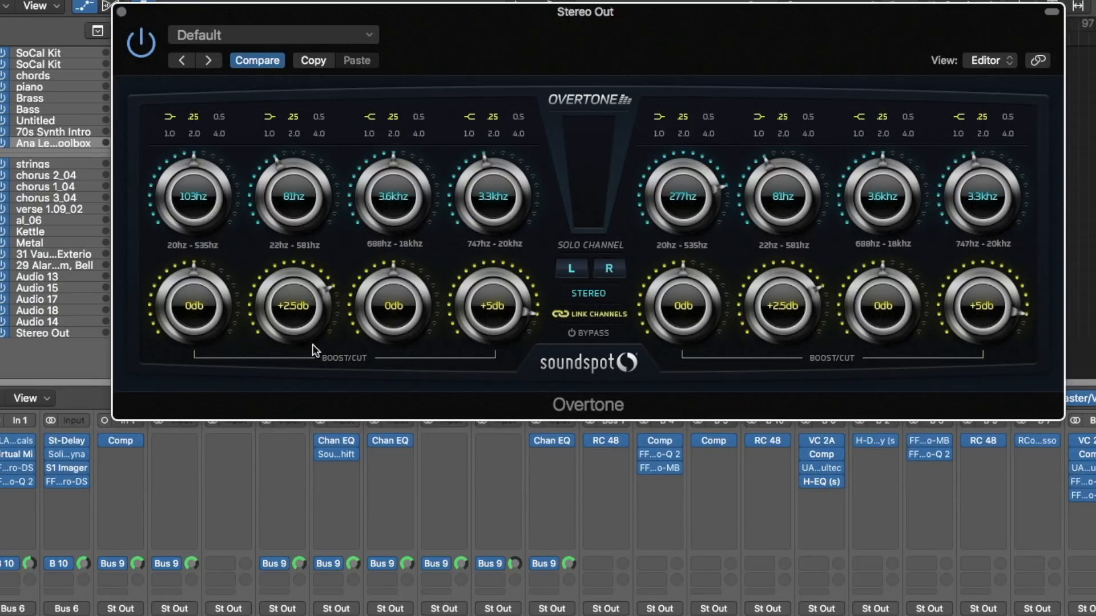